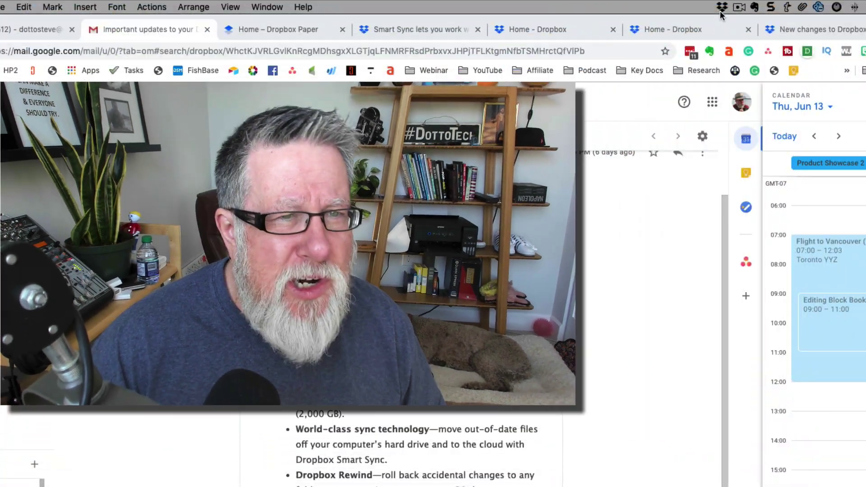
- Open the Dropbox menu-bar panel and its account menu, showing 15.3% of 2,088.2 GB used
{"action": "left_click", "coordinate": [723, 7]}
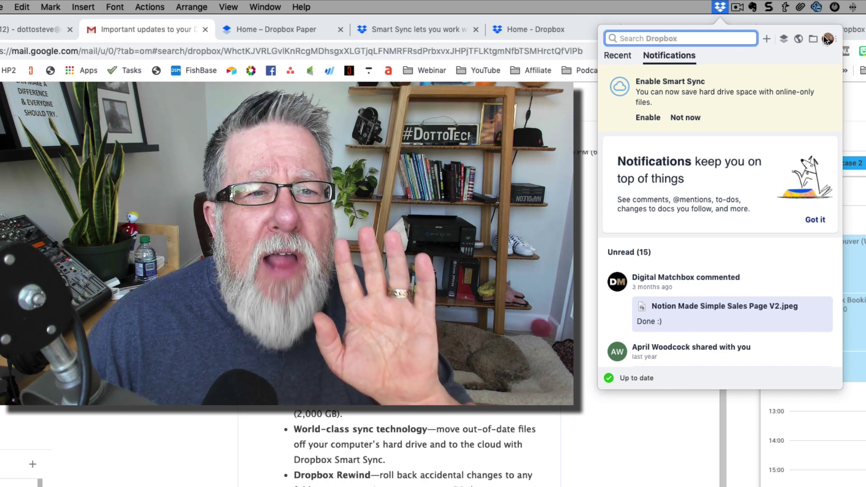
{"action": "left_click", "coordinate": [759, 39]}
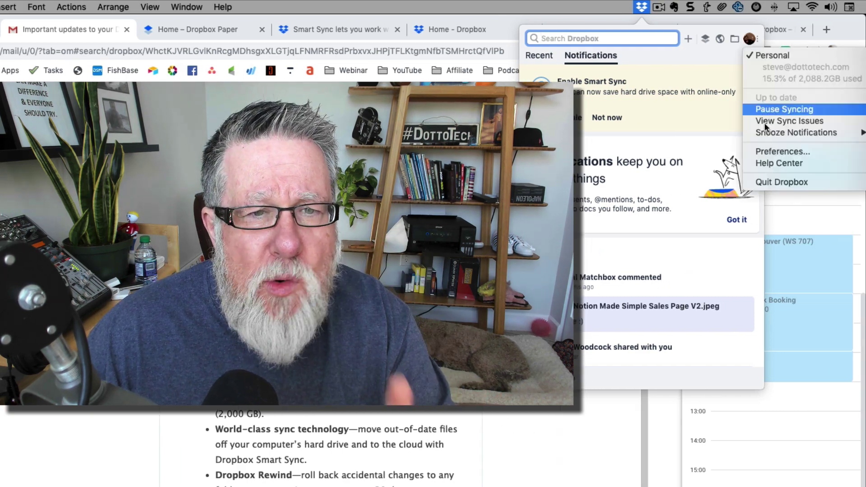
{"action": "left_click", "coordinate": [773, 152]}
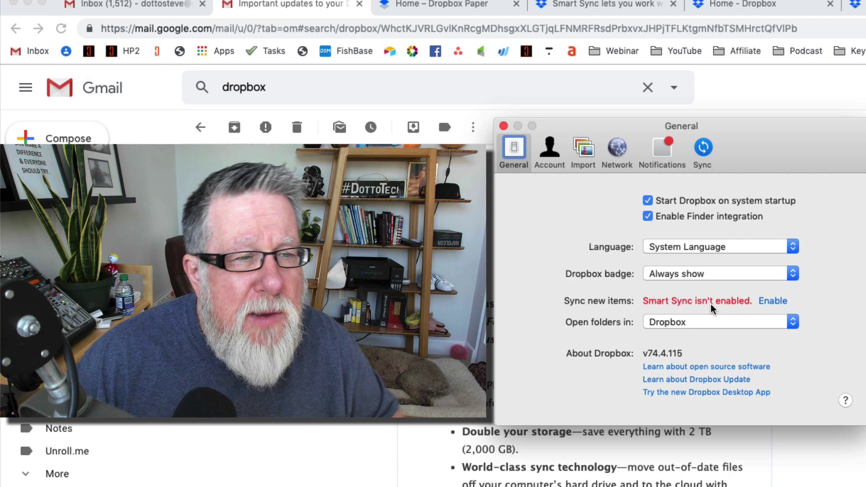
- Open the new desktop app page and scroll down to its 'Connect your tools' section
{"action": "left_click", "coordinate": [706, 391]}
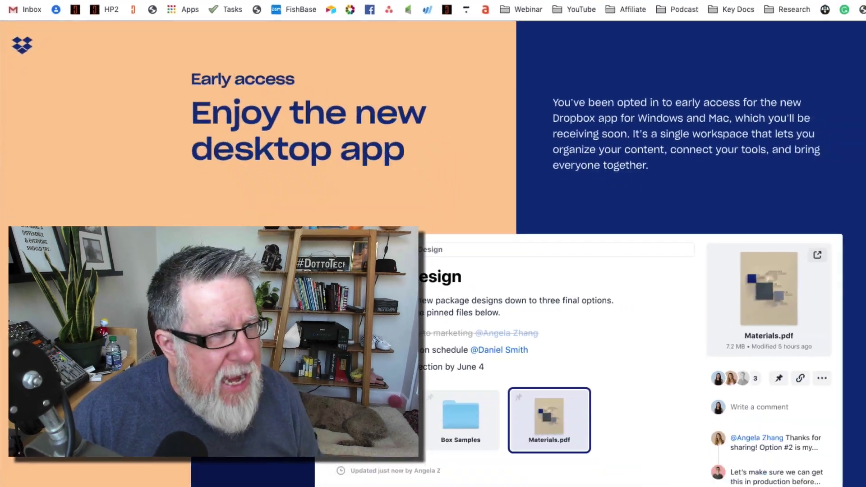
{"action": "scroll", "coordinate": [820, 283], "scroll_direction": "down", "scroll_amount": 1}
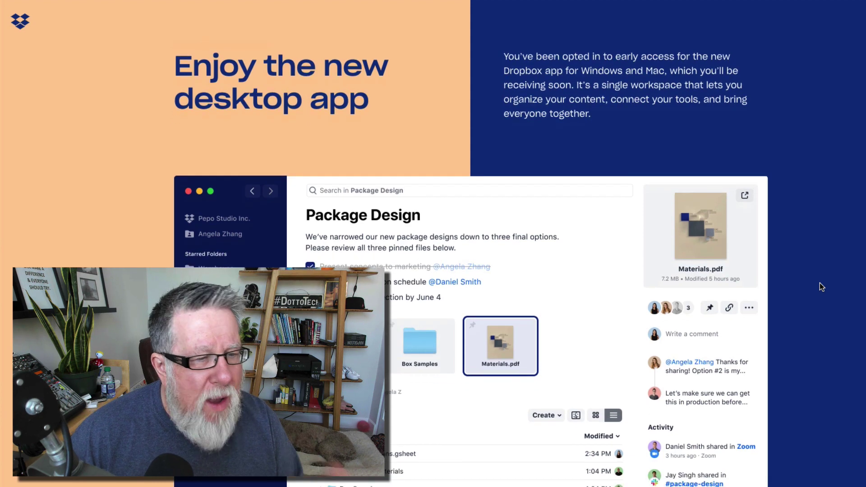
{"action": "scroll", "coordinate": [820, 283], "scroll_direction": "down", "scroll_amount": 1}
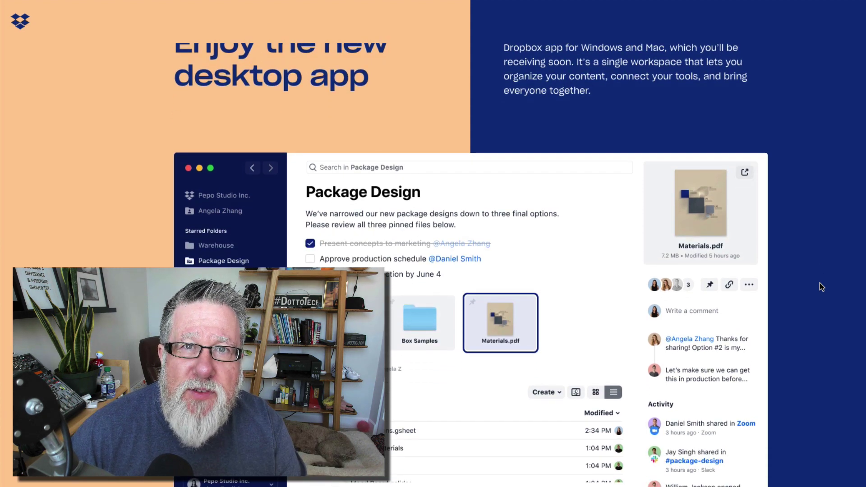
{"action": "scroll", "coordinate": [819, 284], "scroll_direction": "down", "scroll_amount": 2}
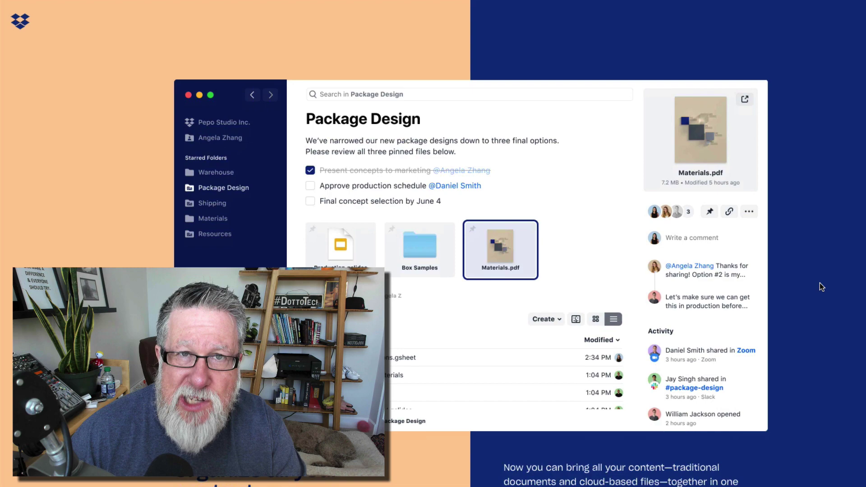
{"action": "scroll", "coordinate": [820, 284], "scroll_direction": "up", "scroll_amount": 4}
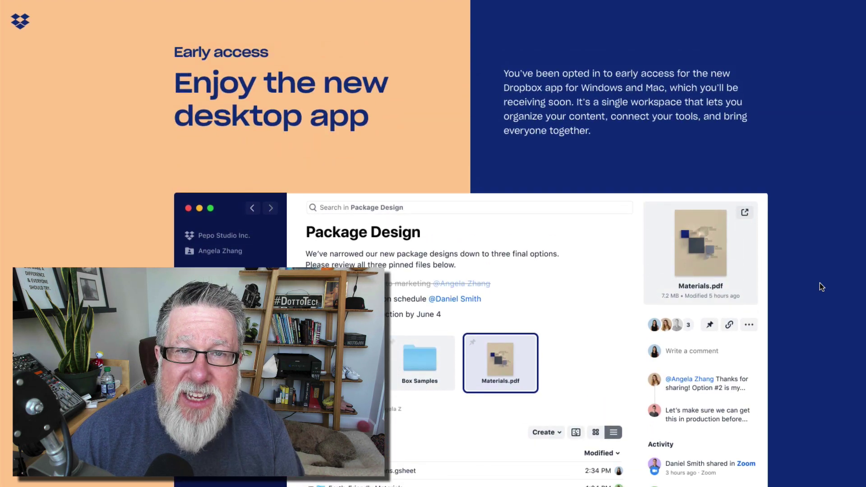
{"action": "scroll", "coordinate": [820, 283], "scroll_direction": "down", "scroll_amount": 5}
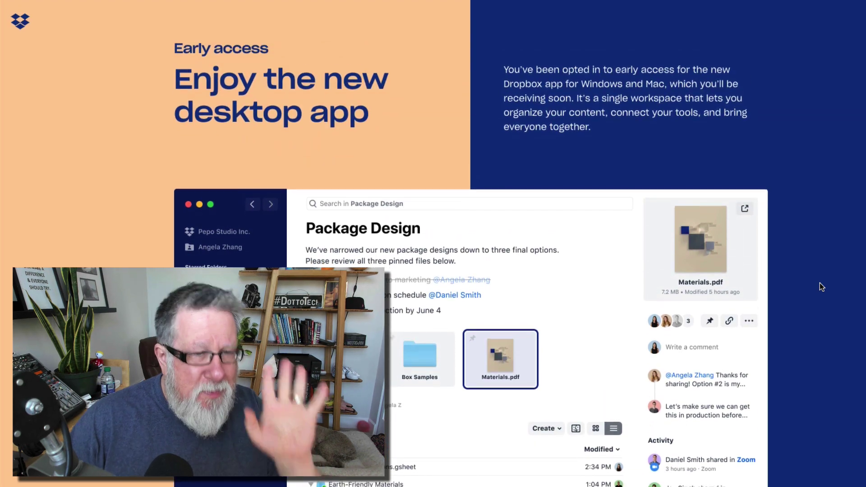
{"action": "scroll", "coordinate": [820, 281], "scroll_direction": "down", "scroll_amount": 2}
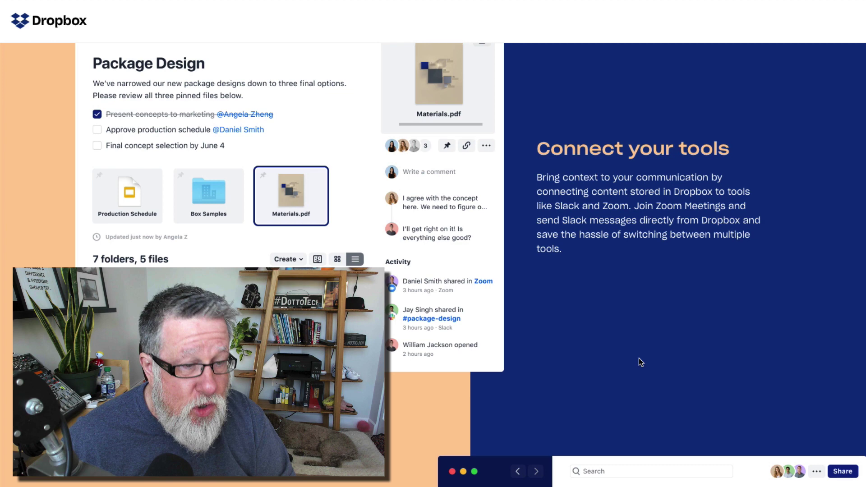
{"action": "scroll", "coordinate": [639, 358], "scroll_direction": "down", "scroll_amount": 3}
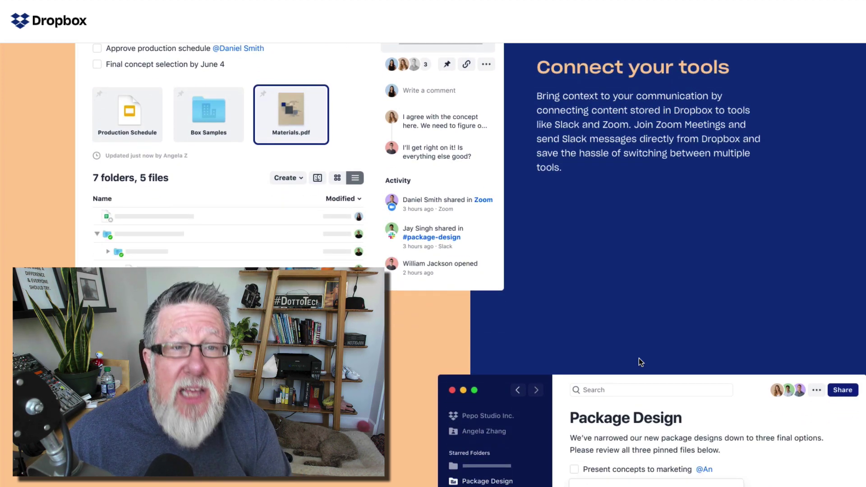
{"action": "scroll", "coordinate": [640, 363], "scroll_direction": "down", "scroll_amount": 5}
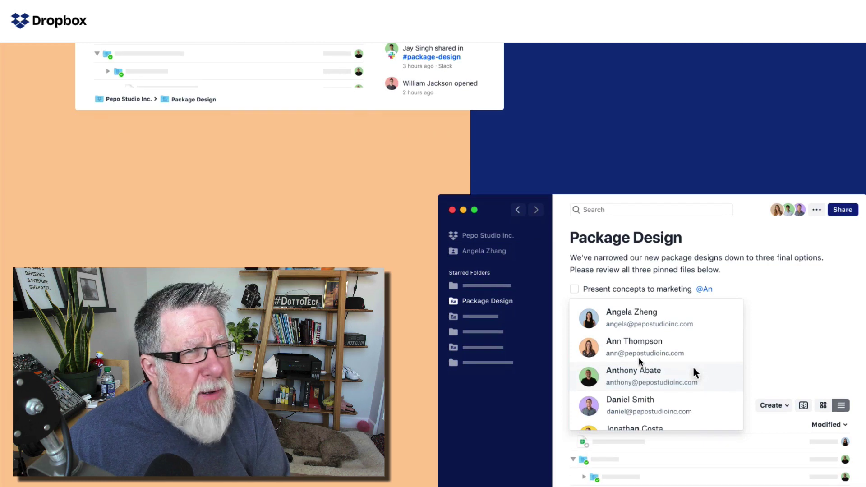
{"action": "scroll", "coordinate": [640, 361], "scroll_direction": "down", "scroll_amount": 3}
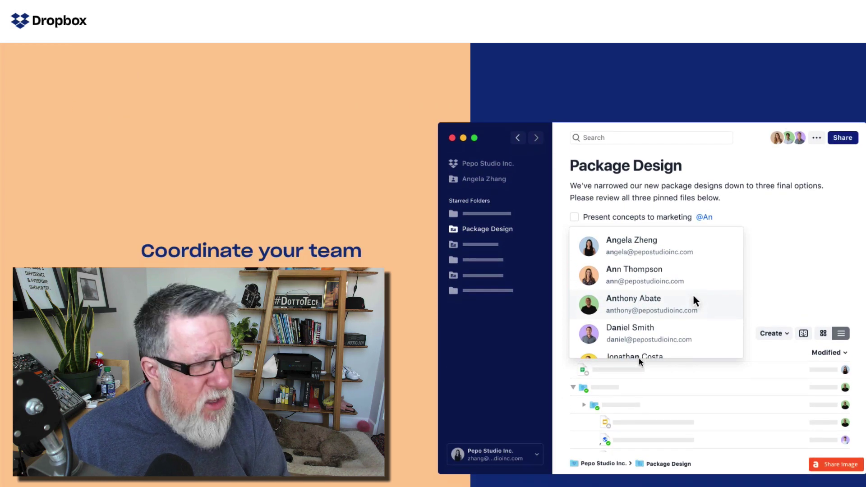
{"action": "scroll", "coordinate": [640, 361], "scroll_direction": "down", "scroll_amount": 1}
{"action": "scroll", "coordinate": [642, 362], "scroll_direction": "down", "scroll_amount": 1}
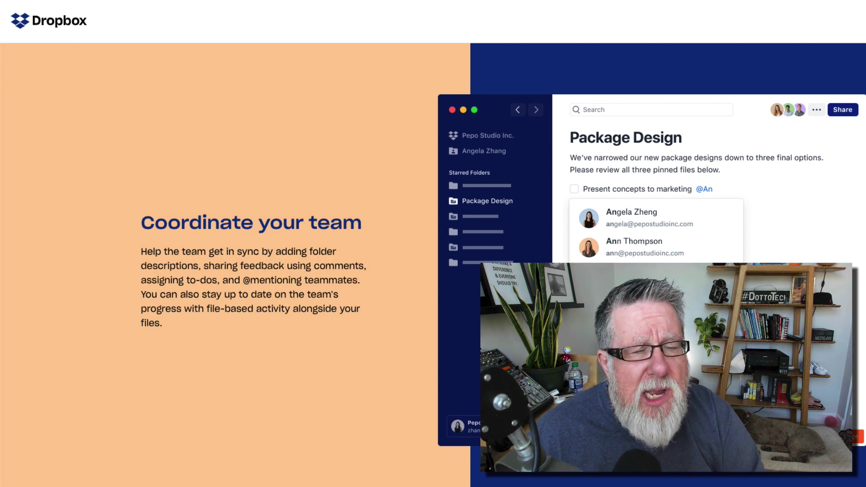
- Scroll the features page down to the 'Find what you need fast' search section
{"action": "scroll", "coordinate": [469, 264], "scroll_direction": "down", "scroll_amount": 6}
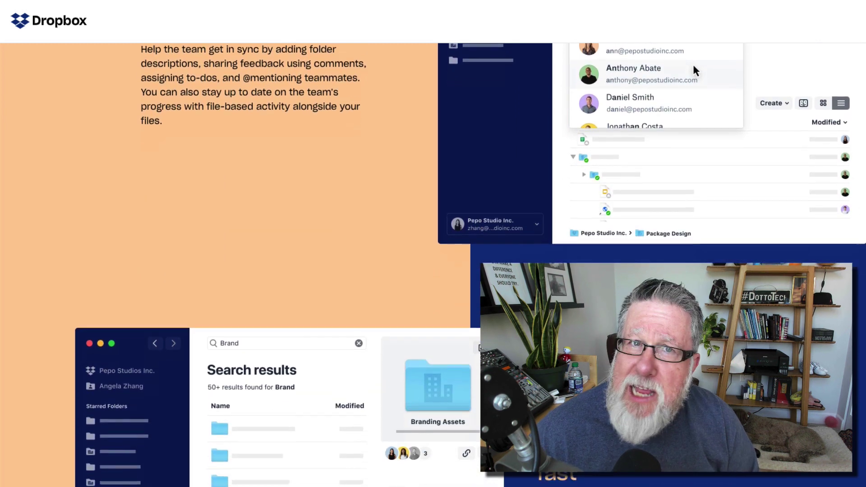
{"action": "scroll", "coordinate": [469, 264], "scroll_direction": "down", "scroll_amount": 2}
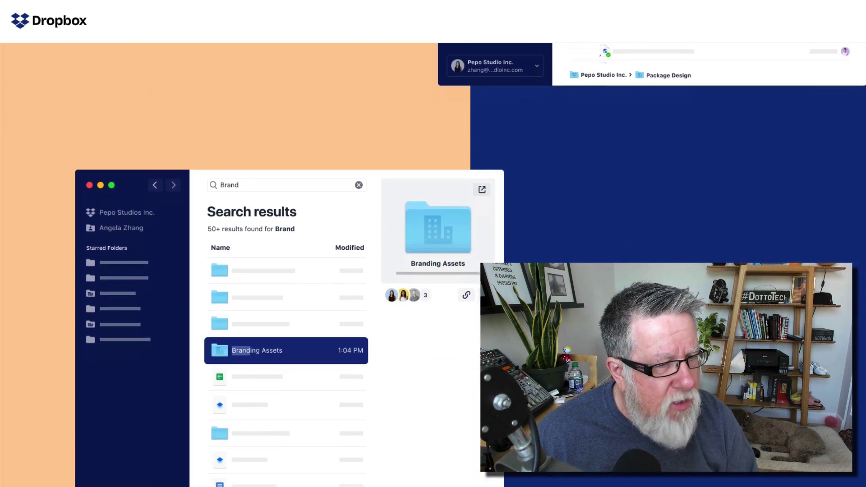
{"action": "scroll", "coordinate": [633, 367], "scroll_direction": "down", "scroll_amount": 2}
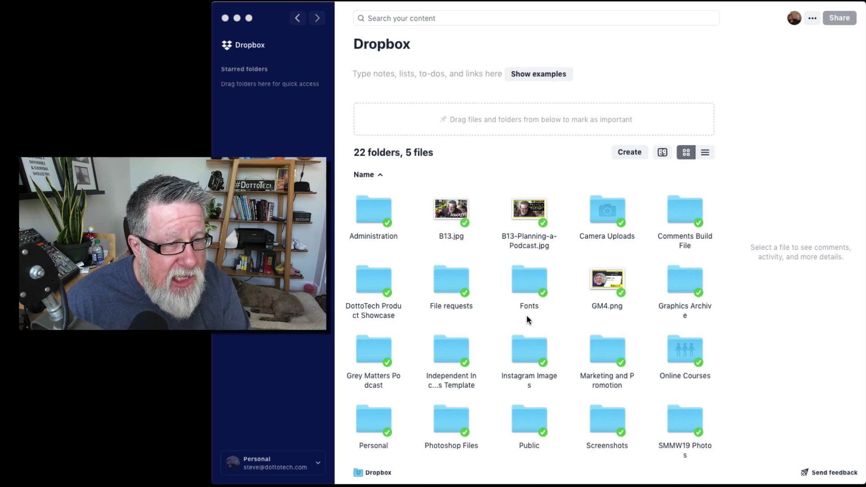
{"action": "scroll", "coordinate": [567, 352], "scroll_direction": "down", "scroll_amount": 5}
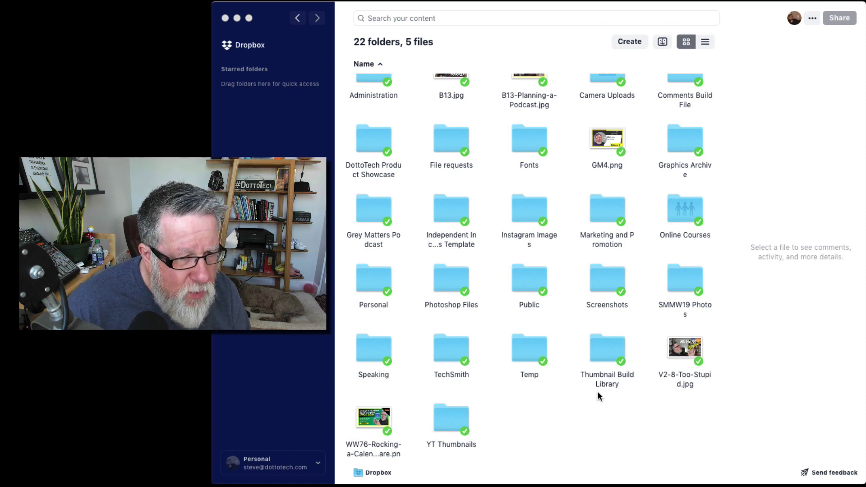
{"action": "scroll", "coordinate": [597, 392], "scroll_direction": "down", "scroll_amount": 1}
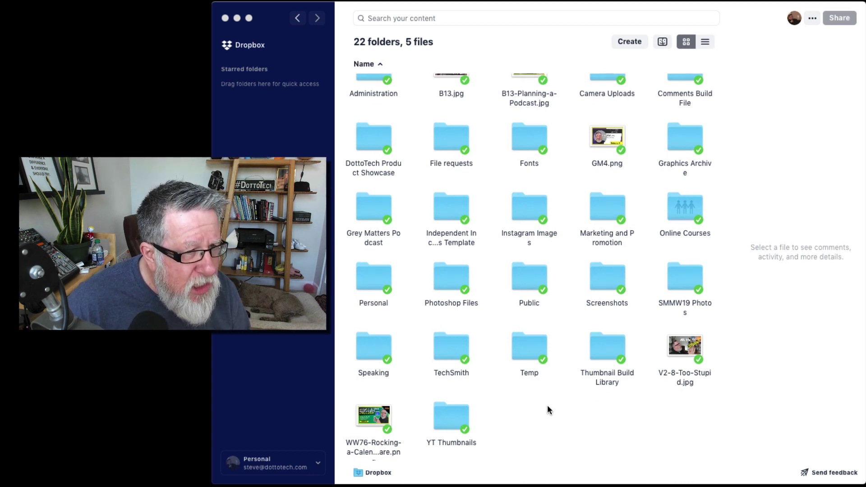
{"action": "scroll", "coordinate": [550, 407], "scroll_direction": "up", "scroll_amount": 2}
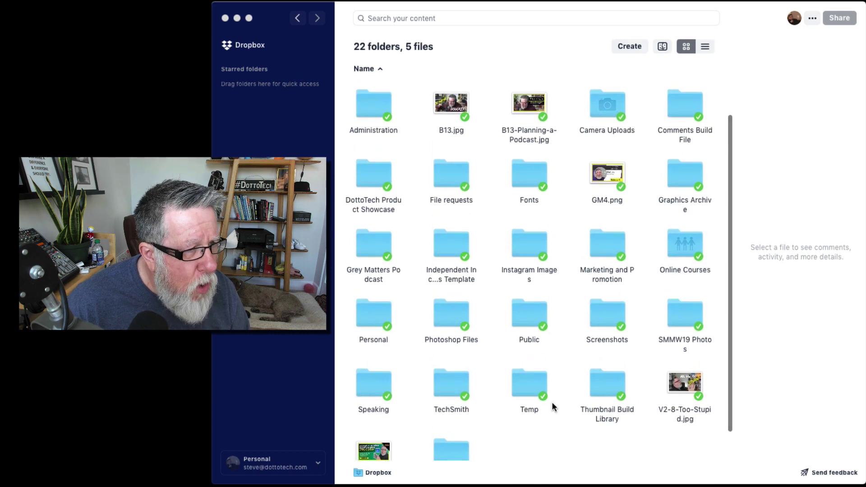
{"action": "scroll", "coordinate": [551, 402], "scroll_direction": "up", "scroll_amount": 1}
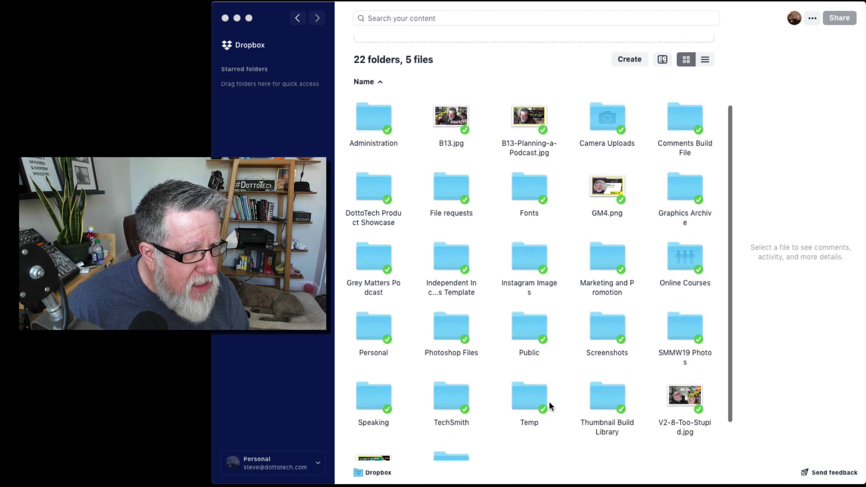
- Open Grey Matters Podcast, switch from grid to list view, and show the Create dropdown
{"action": "double_click", "coordinate": [375, 260]}
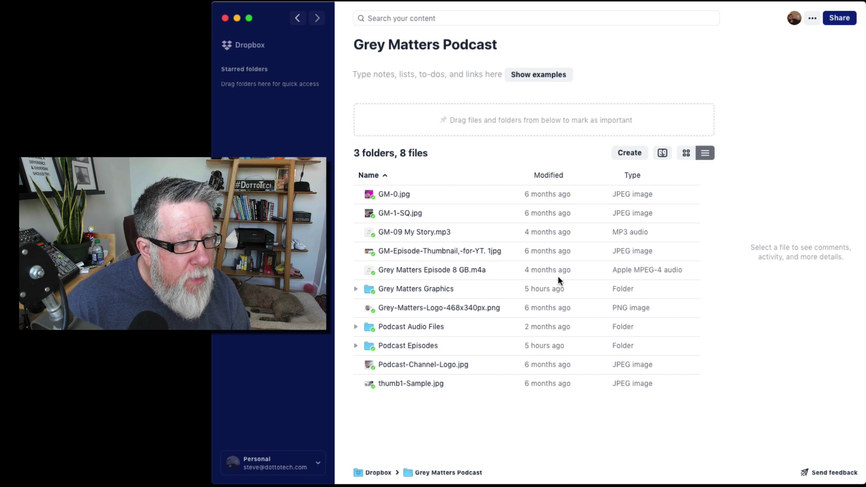
{"action": "left_click", "coordinate": [687, 154]}
{"action": "left_click", "coordinate": [706, 154]}
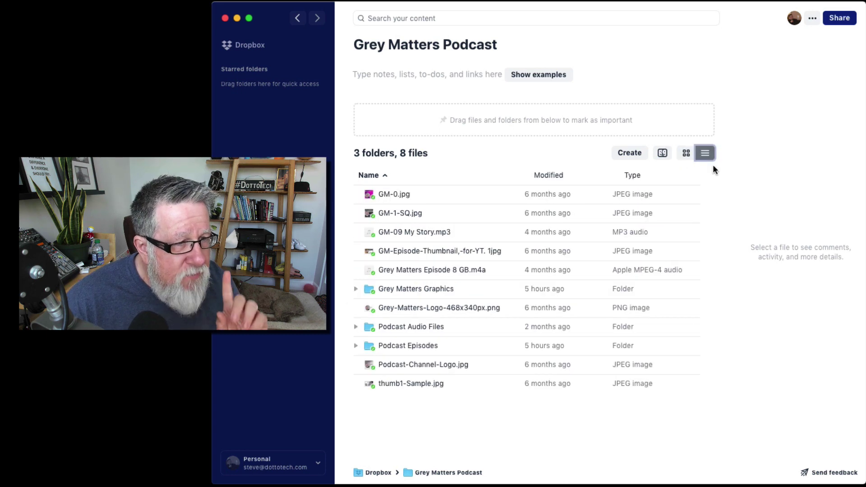
{"action": "left_click", "coordinate": [630, 154]}
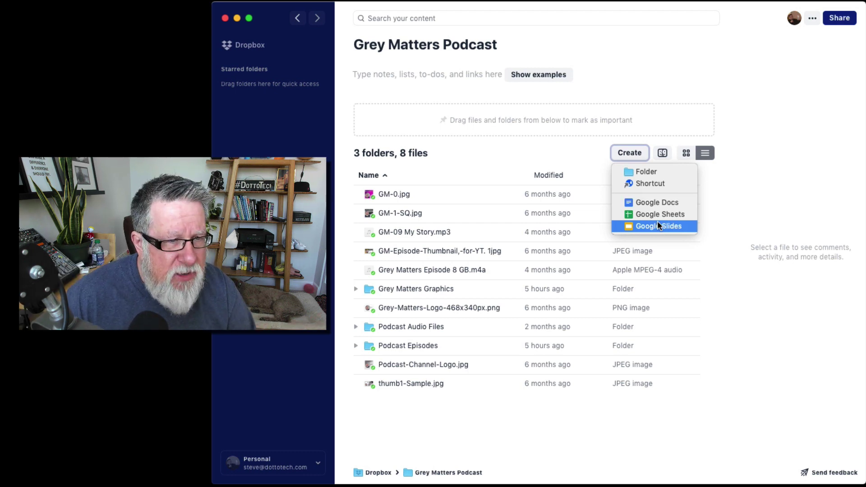
- Dismiss the Create menu, view Grey Matters Podcast in Finder, then close Finder with Cmd+W
{"action": "left_click", "coordinate": [662, 153]}
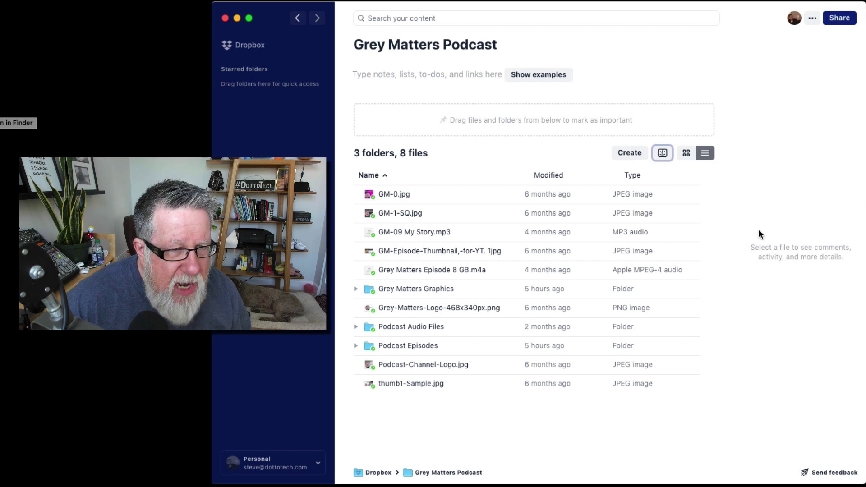
{"action": "left_click", "coordinate": [663, 154]}
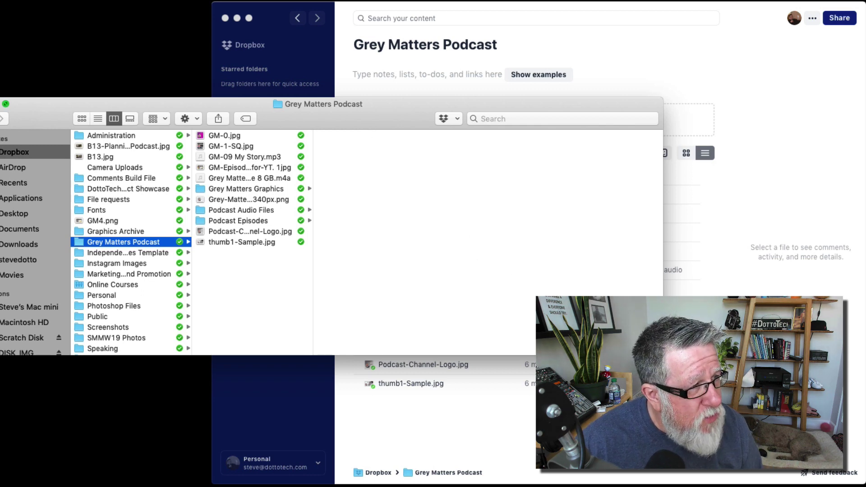
{"action": "key", "text": "super+w"}
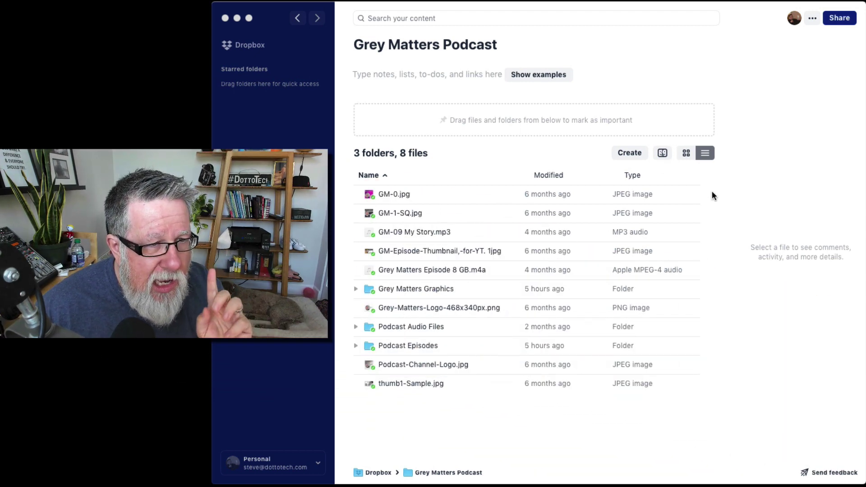
- Select GM-0.jpg, clear the tip and notifications, and show its More actions menu
{"action": "left_click", "coordinate": [401, 194]}
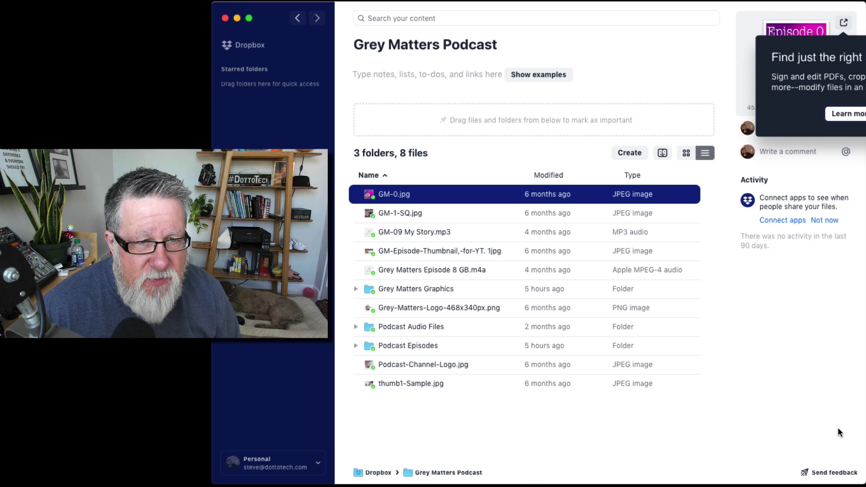
{"action": "left_click", "coordinate": [834, 119]}
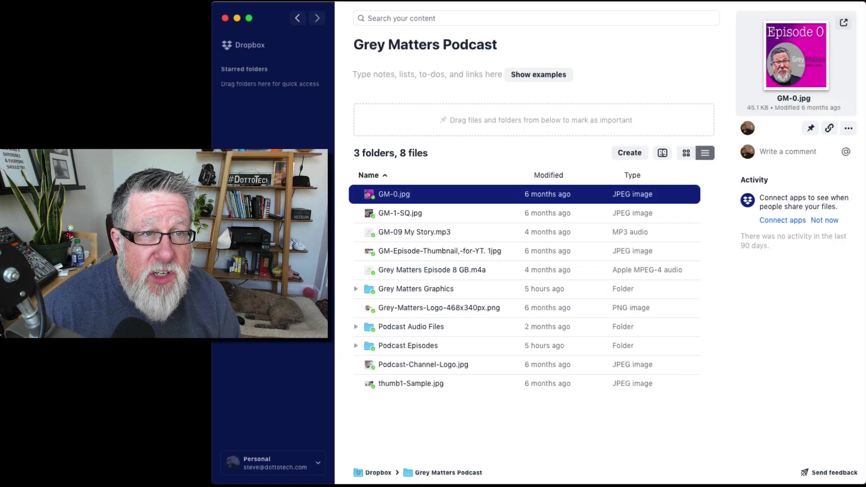
{"action": "left_click", "coordinate": [766, 0]}
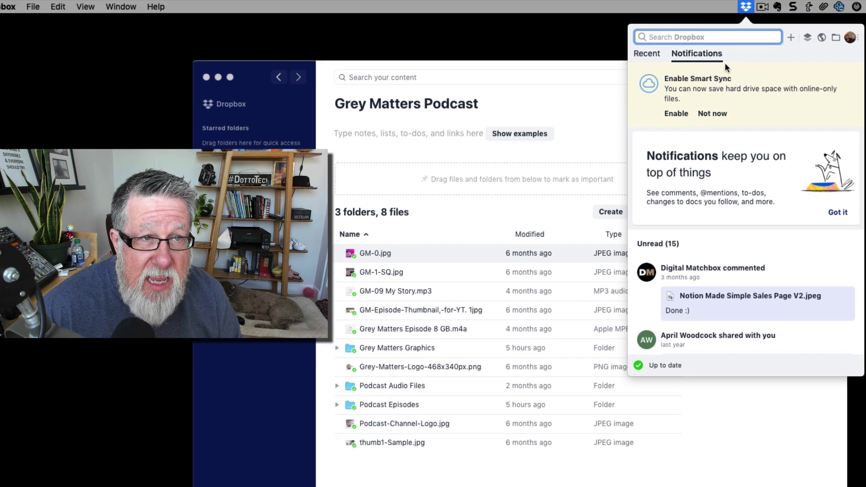
{"action": "left_click", "coordinate": [770, 444]}
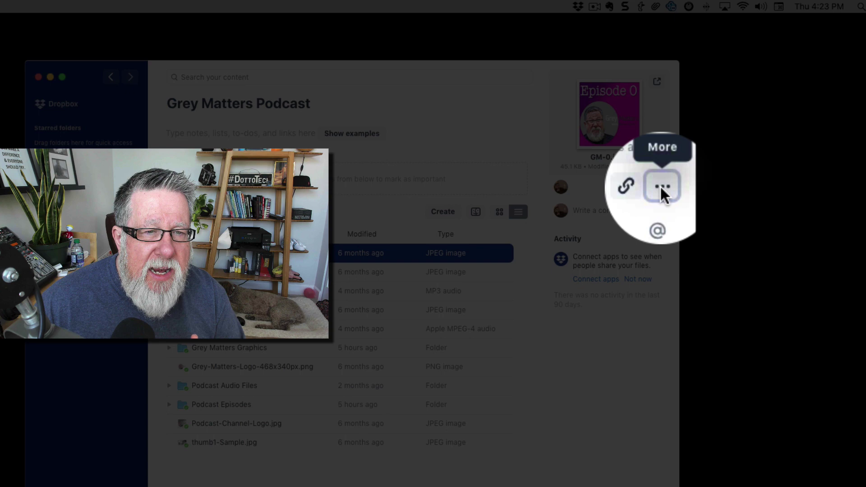
{"action": "left_click", "coordinate": [766, 195]}
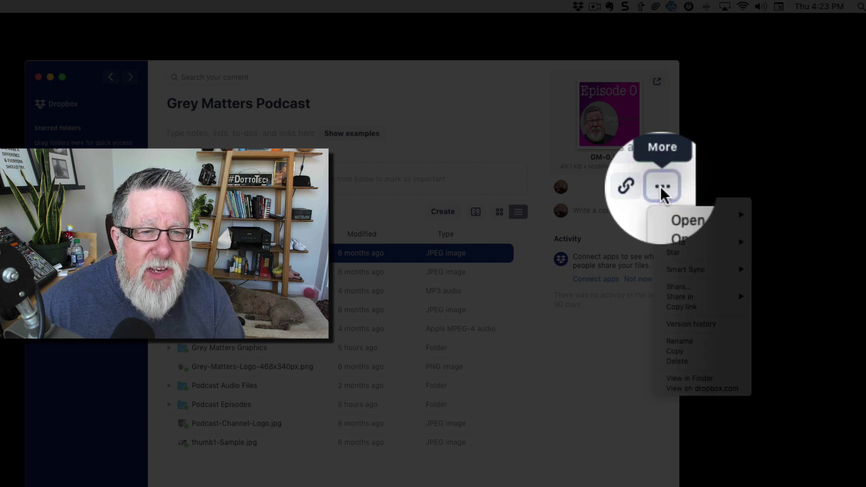
- Show GM-0.jpg's Smart Sync submenu, with Local checked and Online only offered
{"action": "mouse_move", "coordinate": [695, 266]}
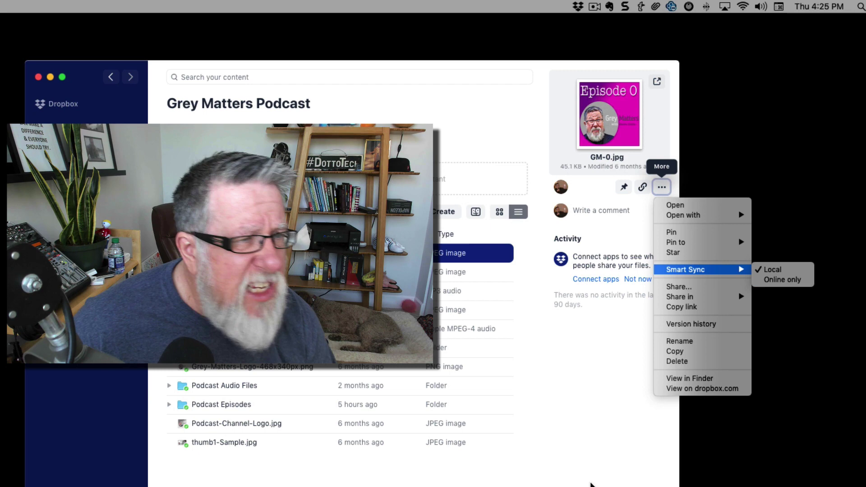
- Enable Smart Sync from the menu-bar banner and continue until macOS blocks the Dropbox extension
{"action": "left_click", "coordinate": [591, 484]}
{"action": "left_click", "coordinate": [578, 6]}
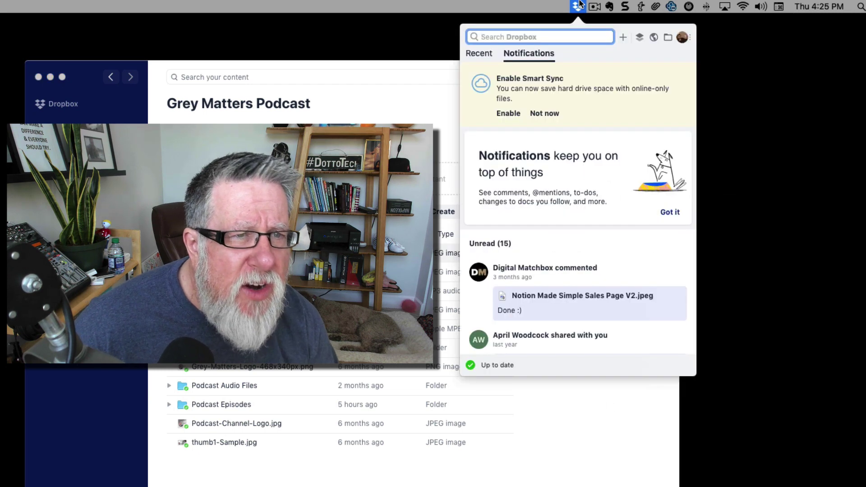
{"action": "left_click", "coordinate": [509, 113]}
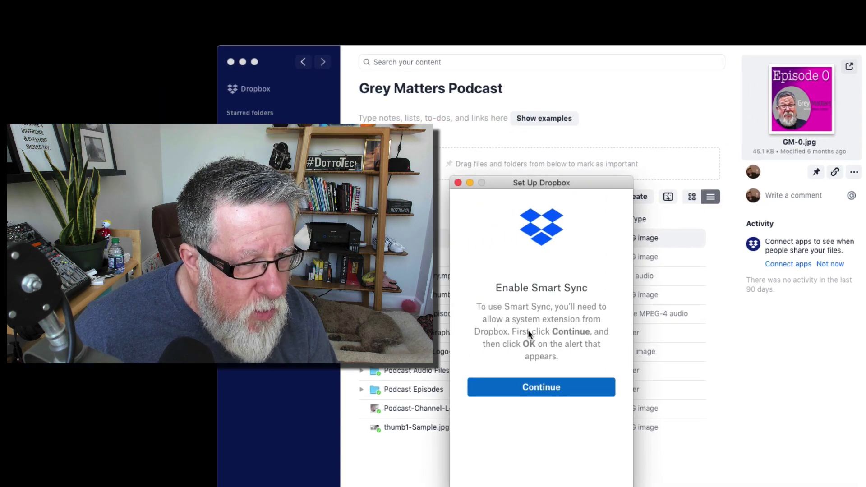
{"action": "left_click", "coordinate": [536, 387]}
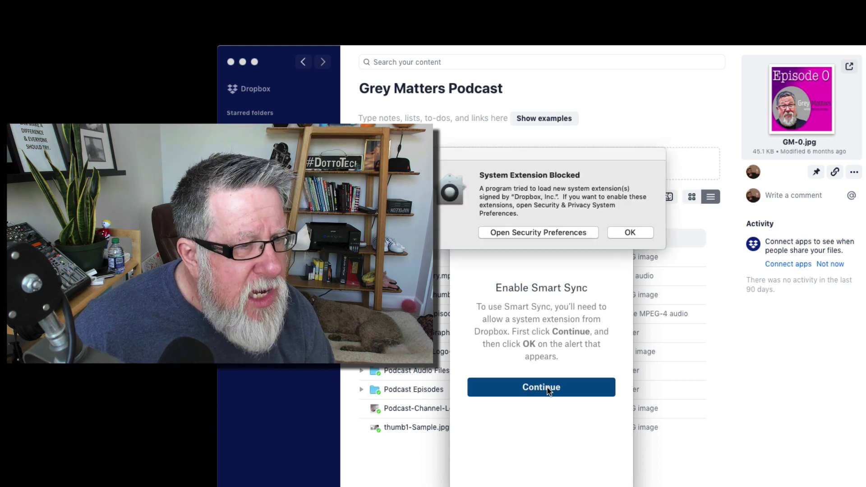
- Unlock Security preferences with the administrator password, allow the Dropbox, Inc. extension, and relock
{"action": "left_click", "coordinate": [568, 229]}
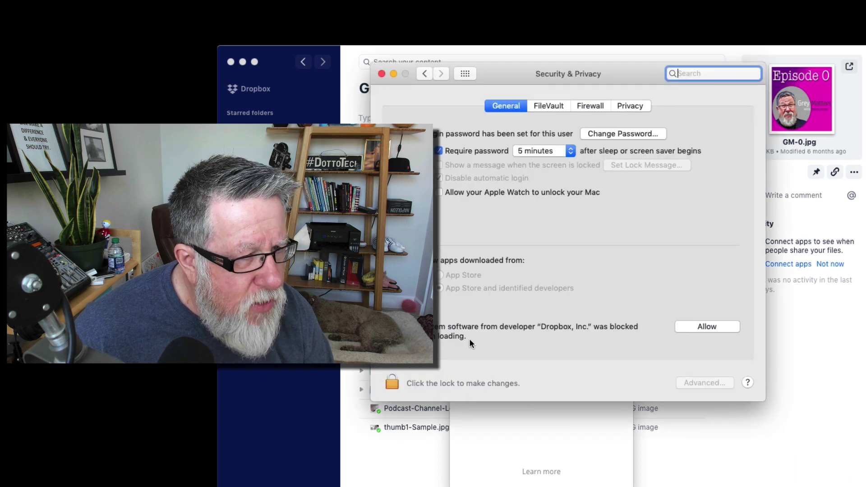
{"action": "left_click", "coordinate": [406, 385]}
{"action": "type", "text": "*********"}
{"action": "key", "text": "Return"}
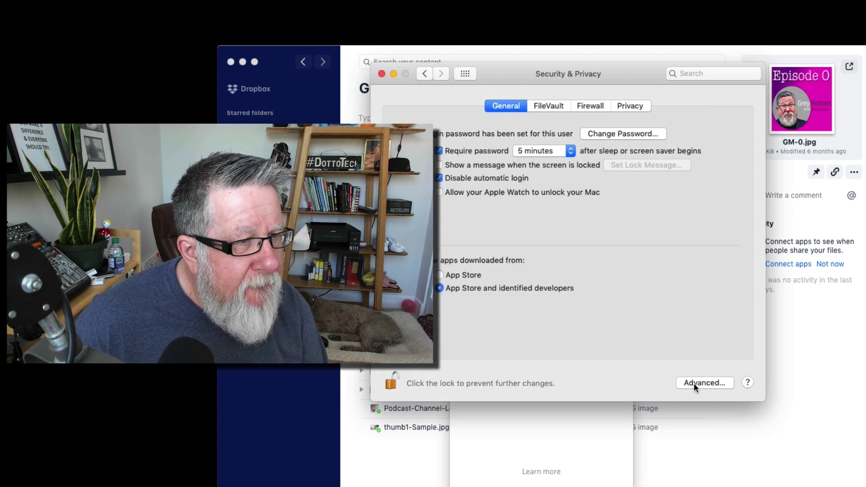
{"action": "left_click", "coordinate": [694, 384]}
{"action": "key", "text": "Return"}
{"action": "left_click", "coordinate": [392, 383]}
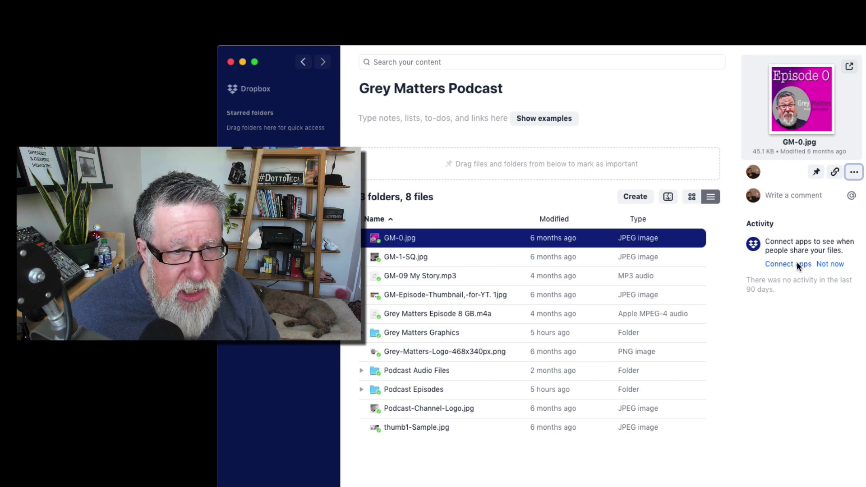
- Review the Connect apps list, then choose Get started next to Slack
{"action": "left_click", "coordinate": [797, 264]}
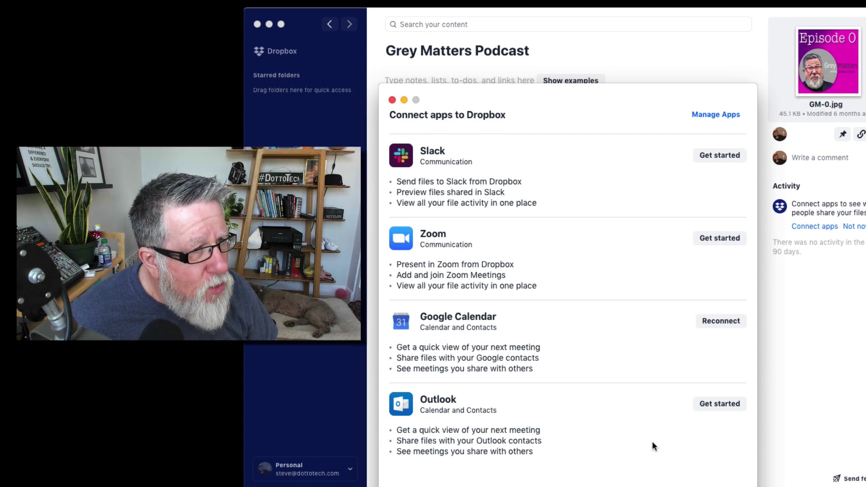
{"action": "scroll", "coordinate": [647, 443], "scroll_direction": "down", "scroll_amount": 2}
{"action": "scroll", "coordinate": [644, 443], "scroll_direction": "up", "scroll_amount": 3}
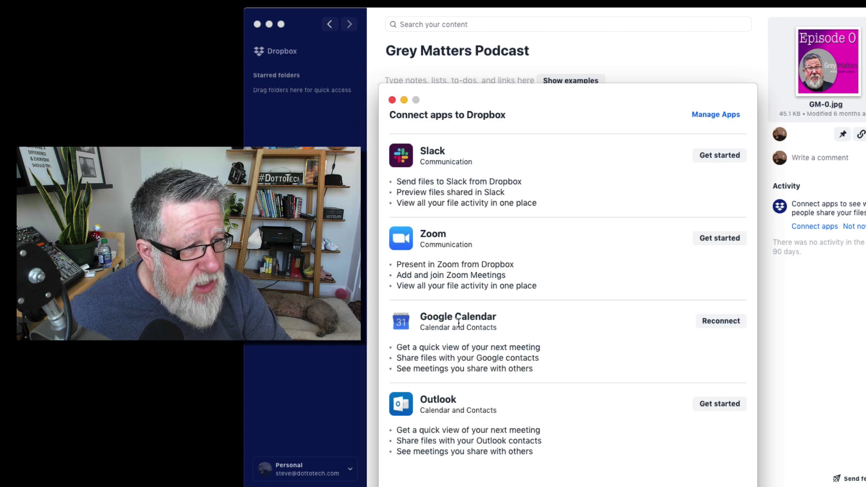
{"action": "left_click", "coordinate": [718, 154]}
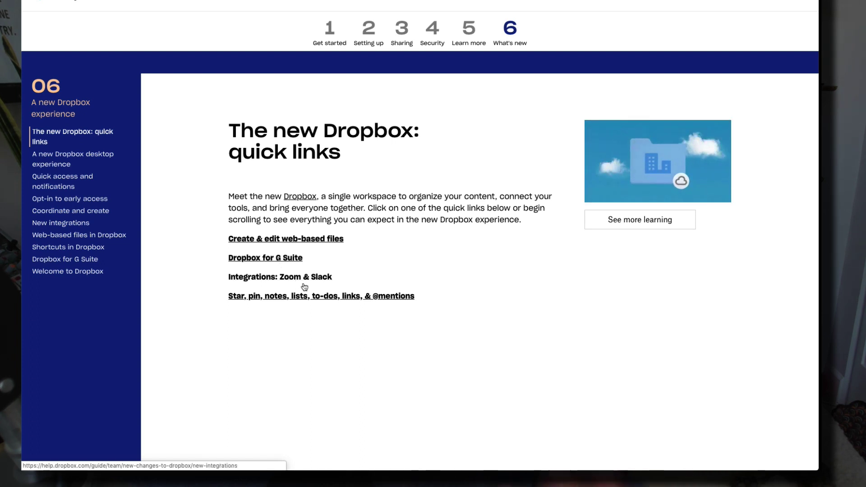
{"action": "left_click", "coordinate": [323, 298]}
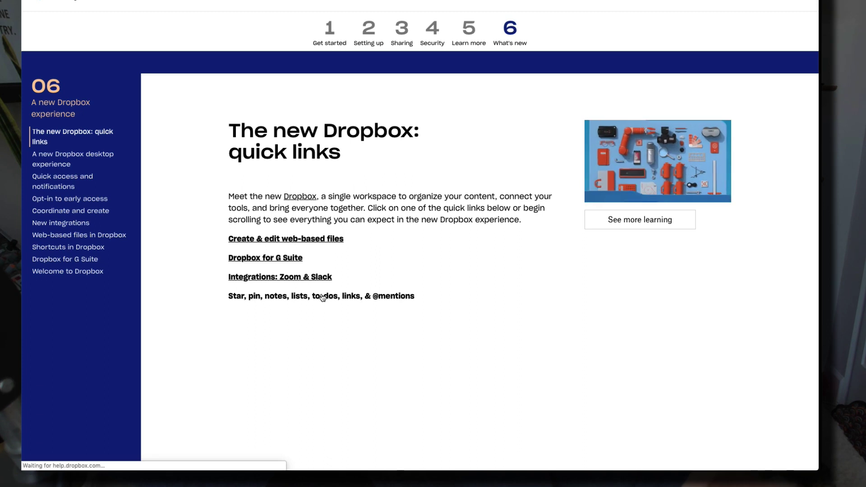